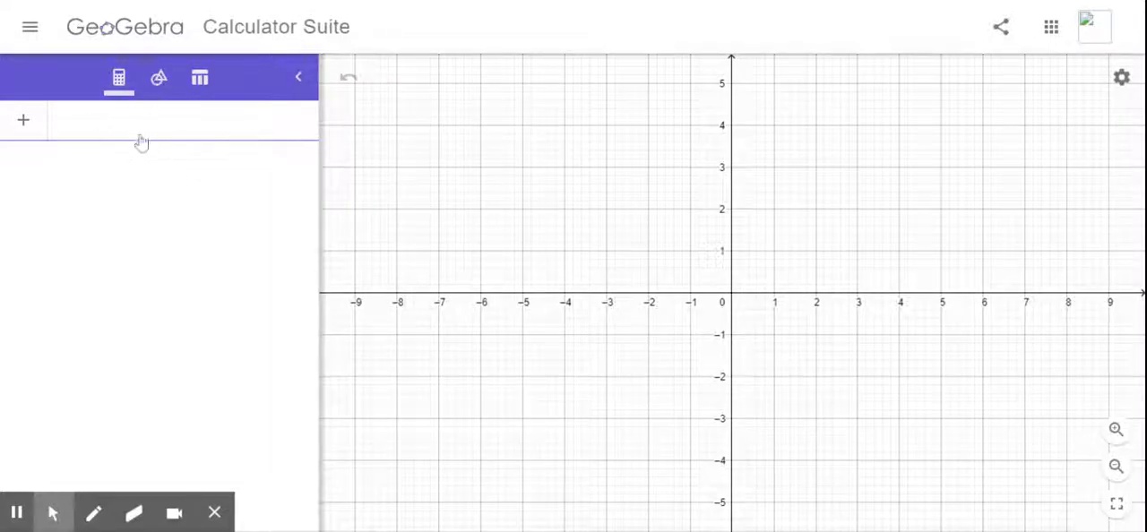
Step: Place two points, A at (-3, 2) and B at (-1, 2), with the Point tool
{"action": "left_click", "coordinate": [160, 86]}
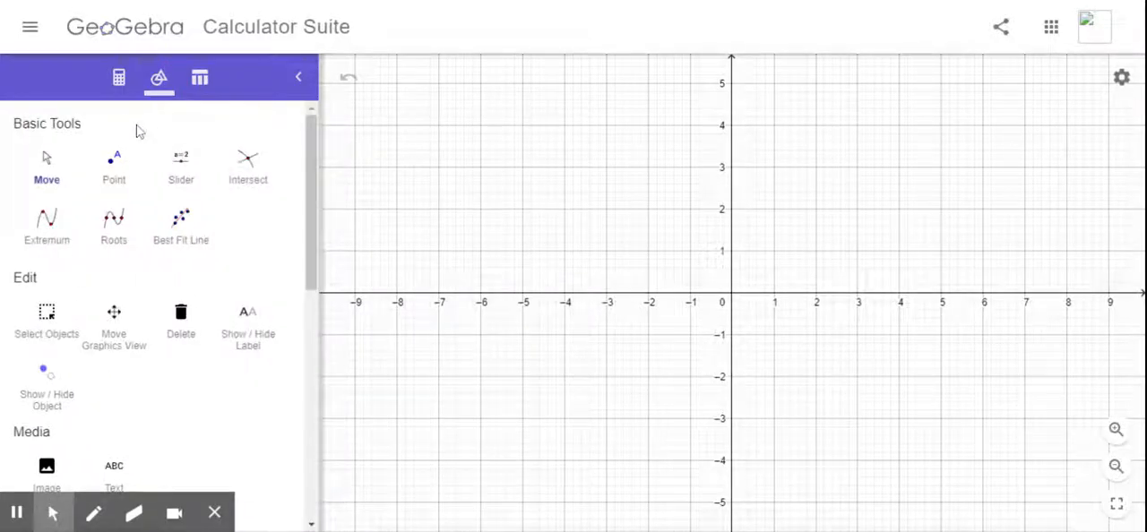
{"action": "left_click", "coordinate": [113, 168]}
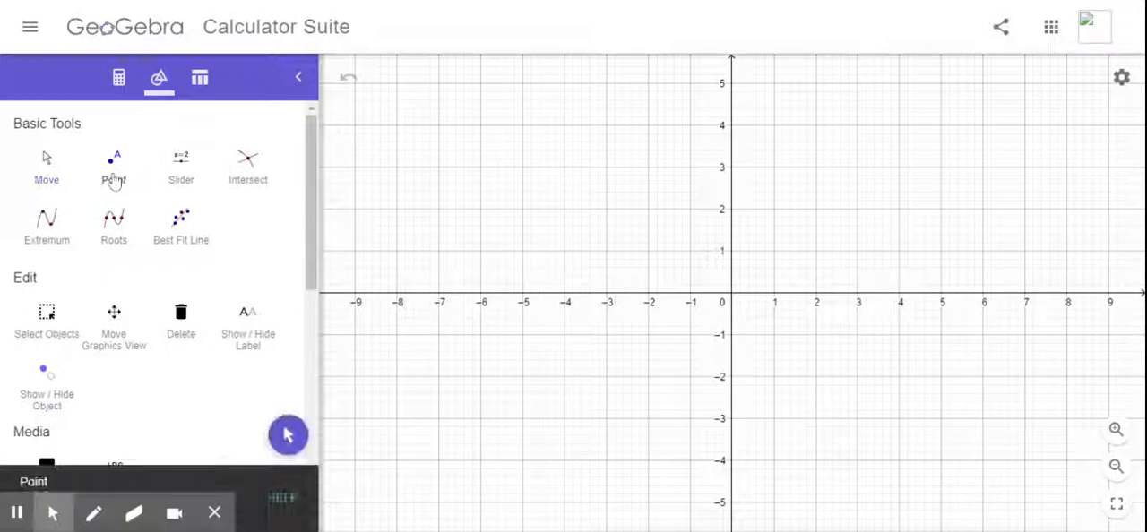
{"action": "left_click", "coordinate": [606, 210]}
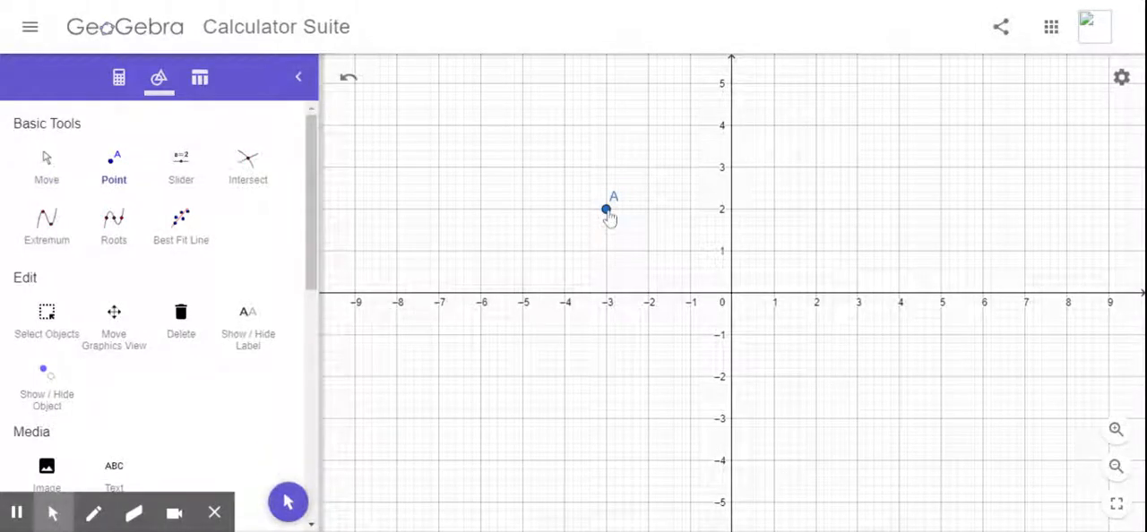
{"action": "left_click", "coordinate": [690, 210]}
Step: Draw a line through points A and B
{"action": "scroll", "coordinate": [139, 281], "scroll_direction": "down", "scroll_amount": 2}
{"action": "scroll", "coordinate": [139, 280], "scroll_direction": "down", "scroll_amount": 2}
{"action": "scroll", "coordinate": [139, 280], "scroll_direction": "down", "scroll_amount": 3}
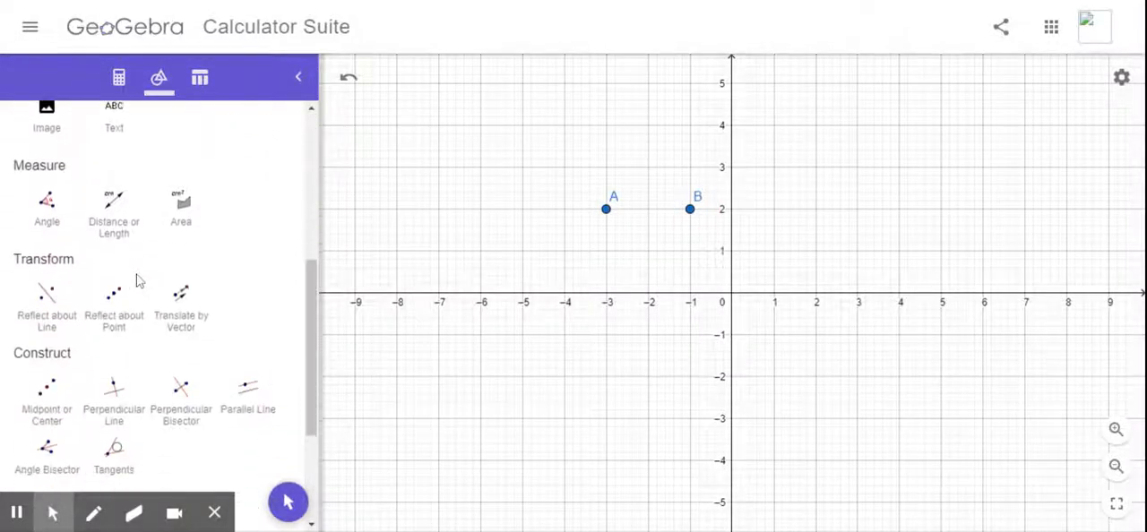
{"action": "scroll", "coordinate": [139, 281], "scroll_direction": "down", "scroll_amount": 3}
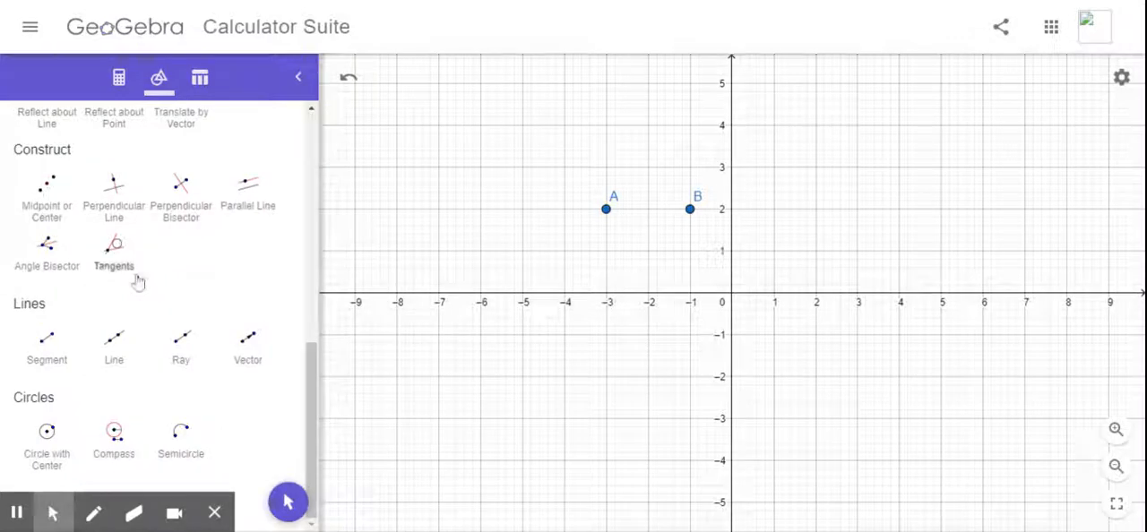
{"action": "left_click", "coordinate": [117, 345]}
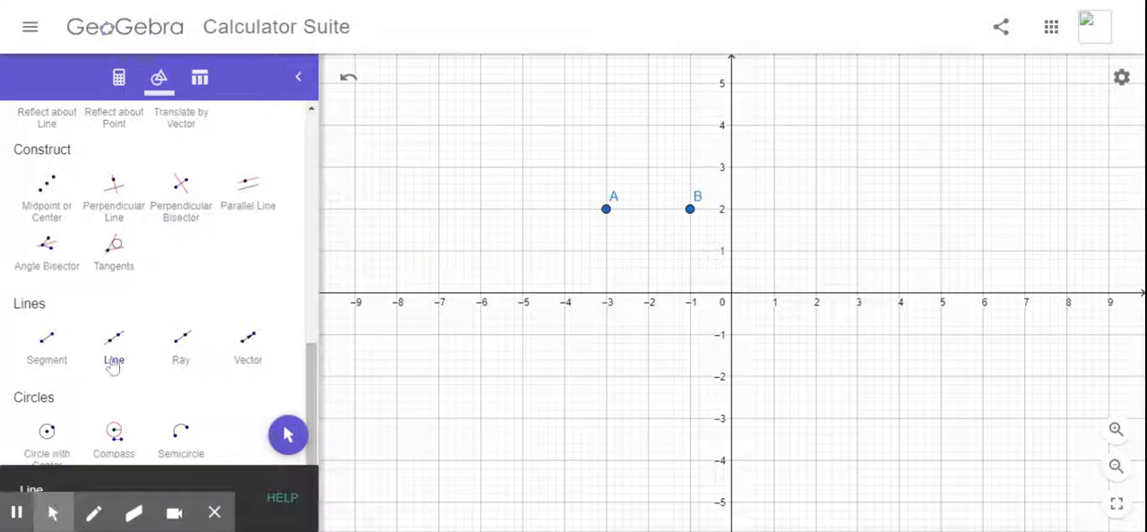
{"action": "left_click", "coordinate": [607, 212]}
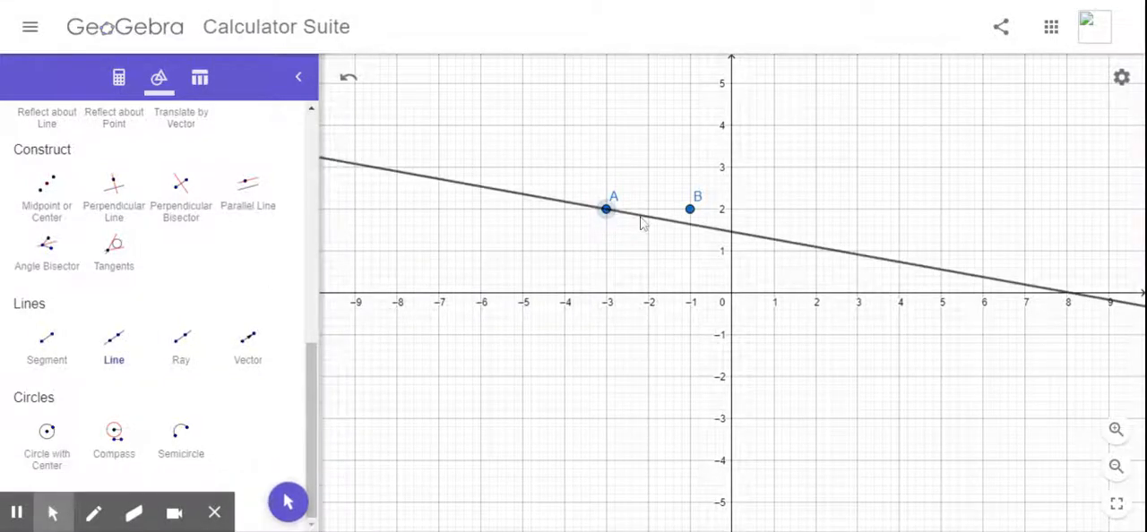
{"action": "left_click", "coordinate": [691, 213]}
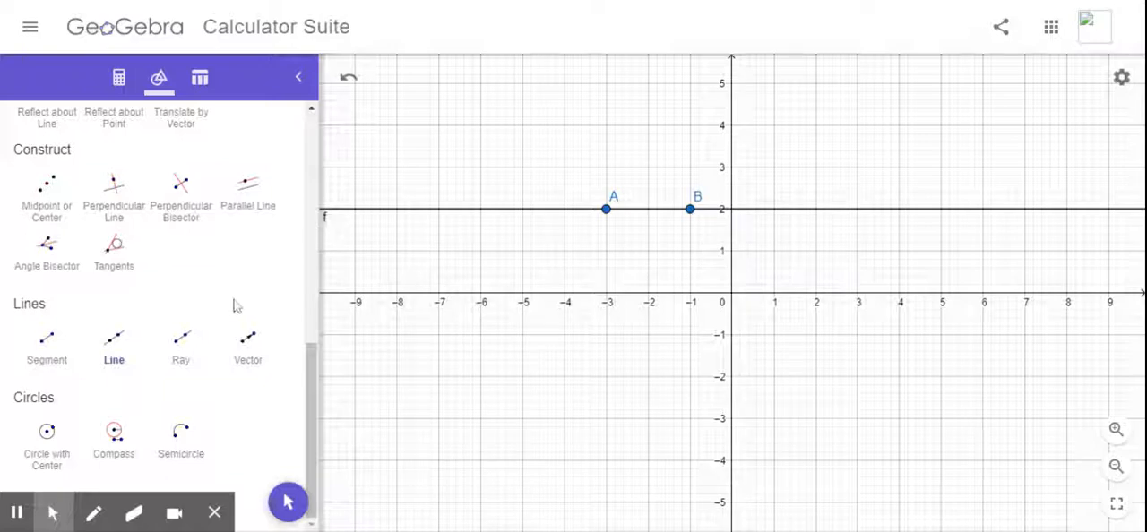
Step: Place point C on the line at (-5, 2) and point D above the line at (-4, 4)
{"action": "scroll", "coordinate": [251, 289], "scroll_direction": "up", "scroll_amount": 5}
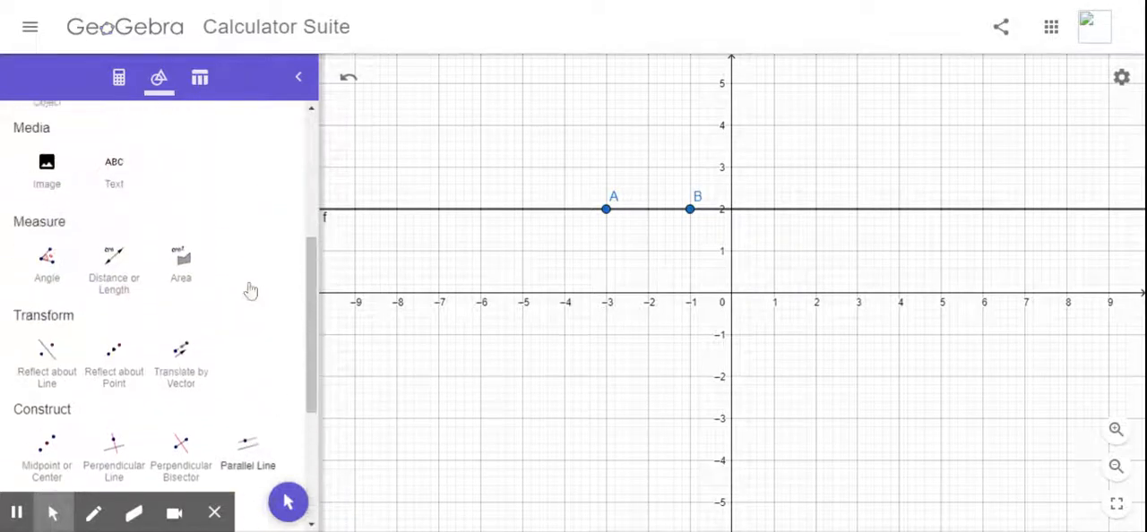
{"action": "scroll", "coordinate": [251, 289], "scroll_direction": "up", "scroll_amount": 3}
{"action": "scroll", "coordinate": [251, 290], "scroll_direction": "down", "scroll_amount": 2}
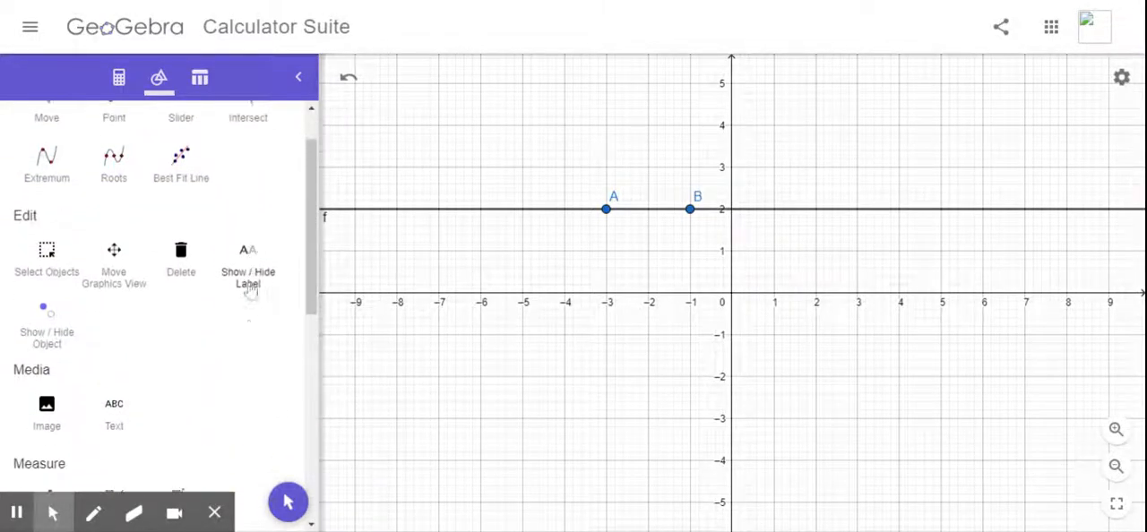
{"action": "scroll", "coordinate": [251, 290], "scroll_direction": "up", "scroll_amount": 2}
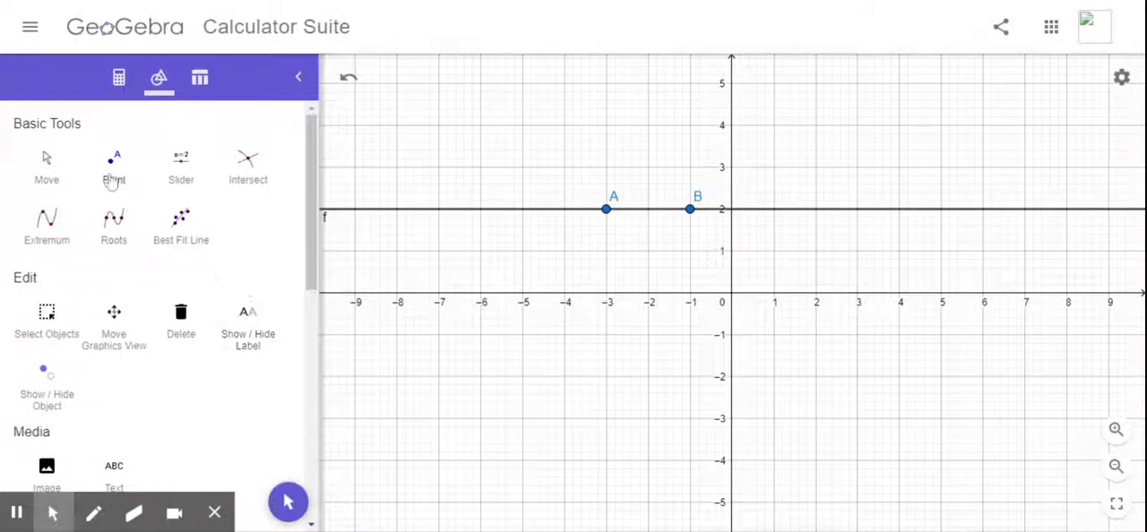
{"action": "left_click", "coordinate": [109, 178]}
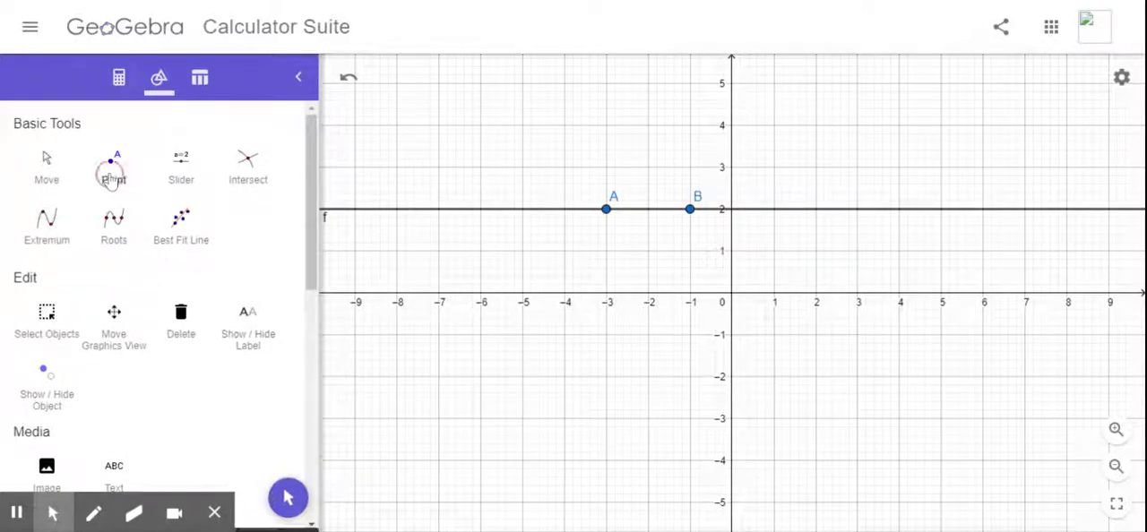
{"action": "left_click", "coordinate": [524, 212]}
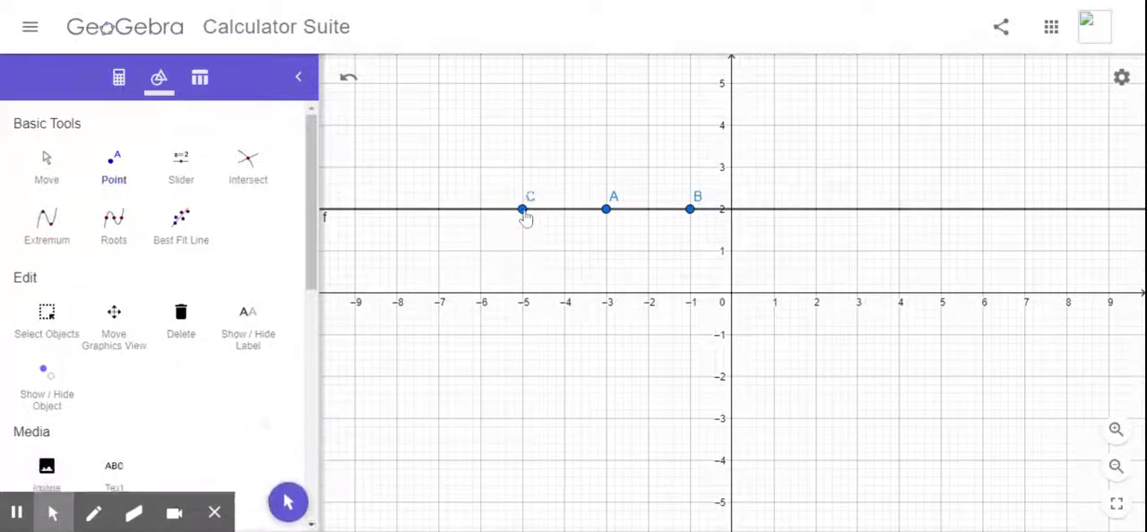
{"action": "left_click", "coordinate": [564, 126]}
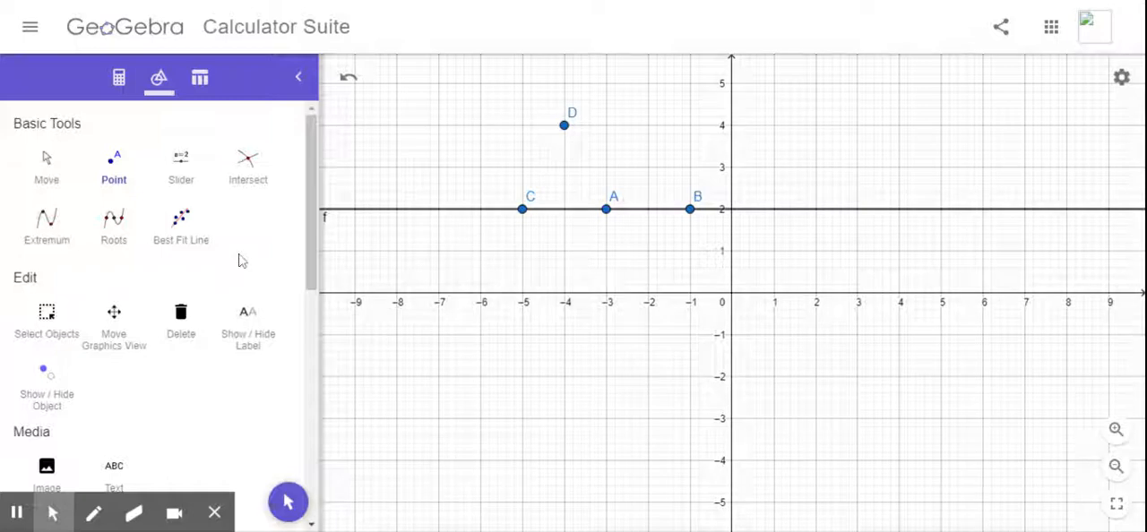
Step: Draw a segment from point C on the line to point D
{"action": "scroll", "coordinate": [239, 261], "scroll_direction": "down", "scroll_amount": 5}
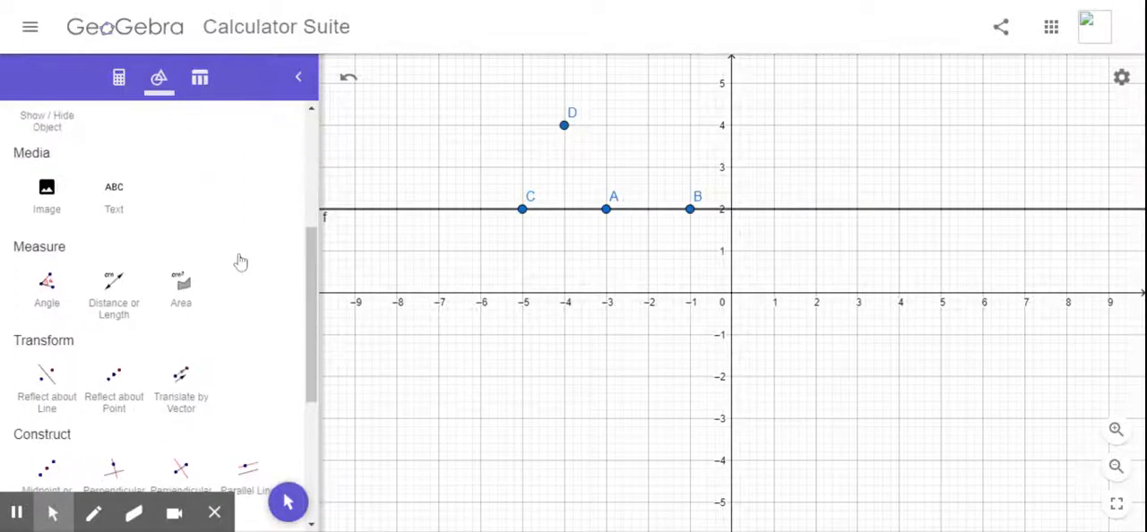
{"action": "scroll", "coordinate": [239, 260], "scroll_direction": "down", "scroll_amount": 5}
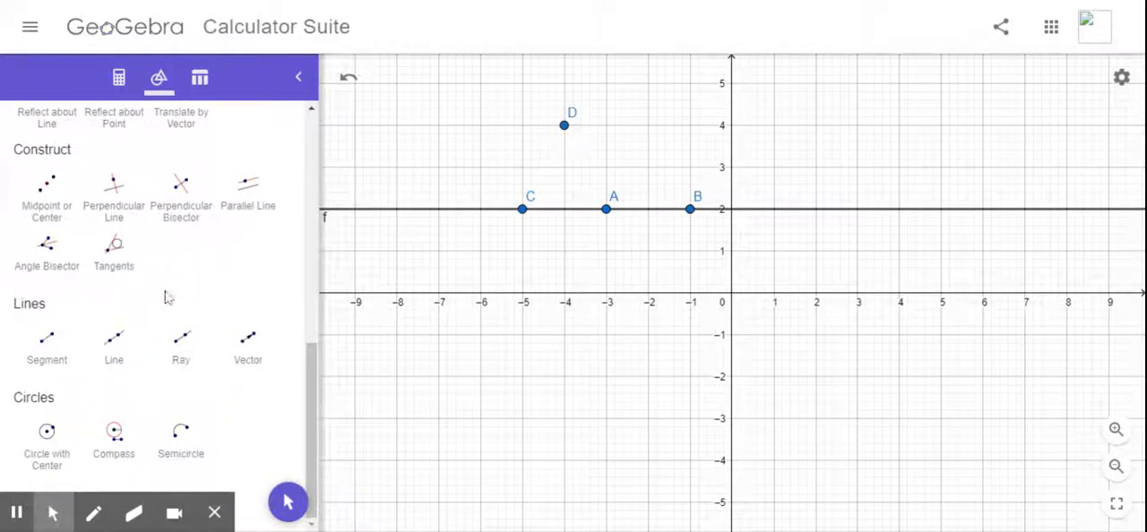
{"action": "left_click", "coordinate": [32, 357]}
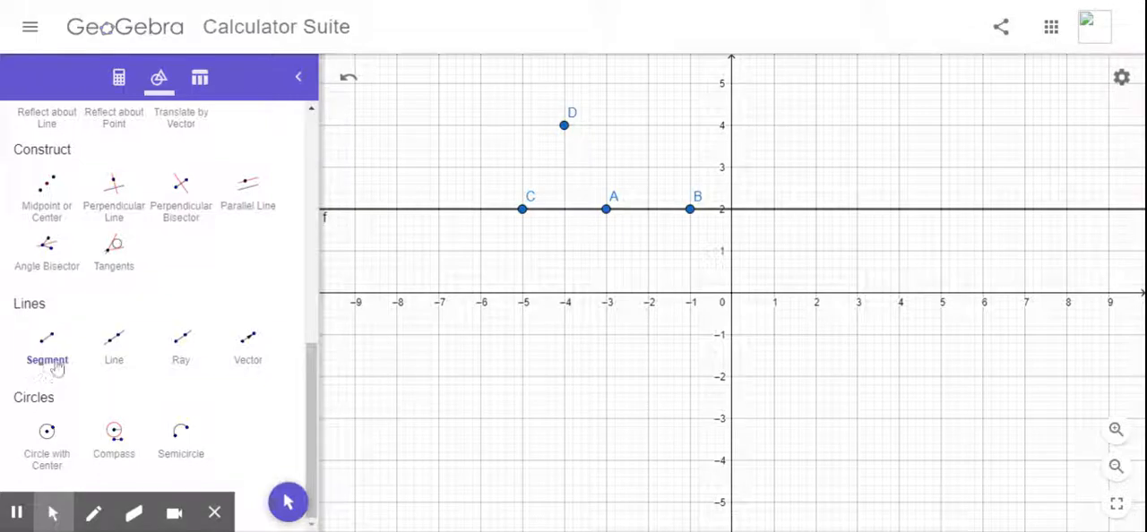
{"action": "left_click", "coordinate": [523, 209]}
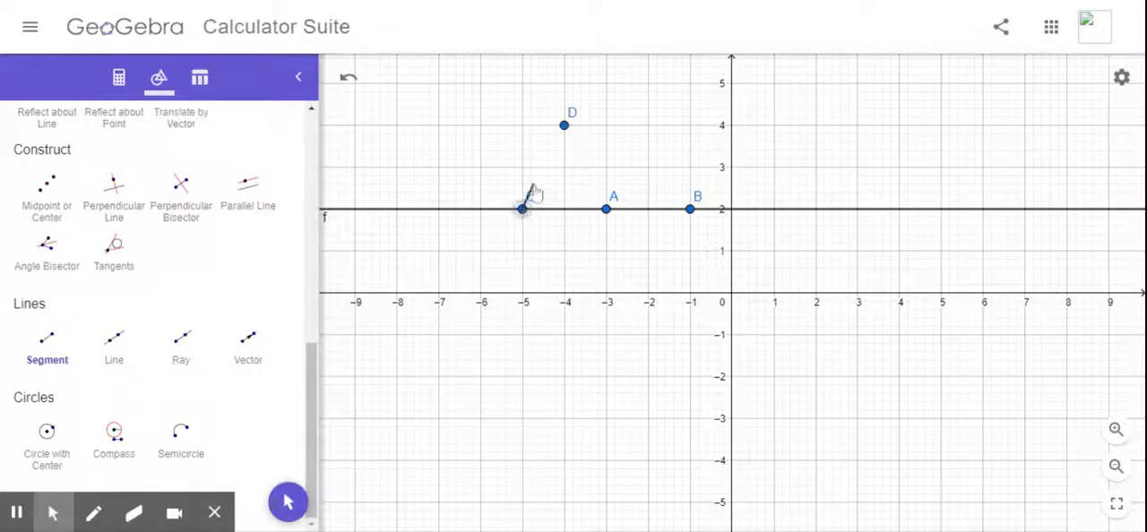
{"action": "left_click", "coordinate": [564, 125]}
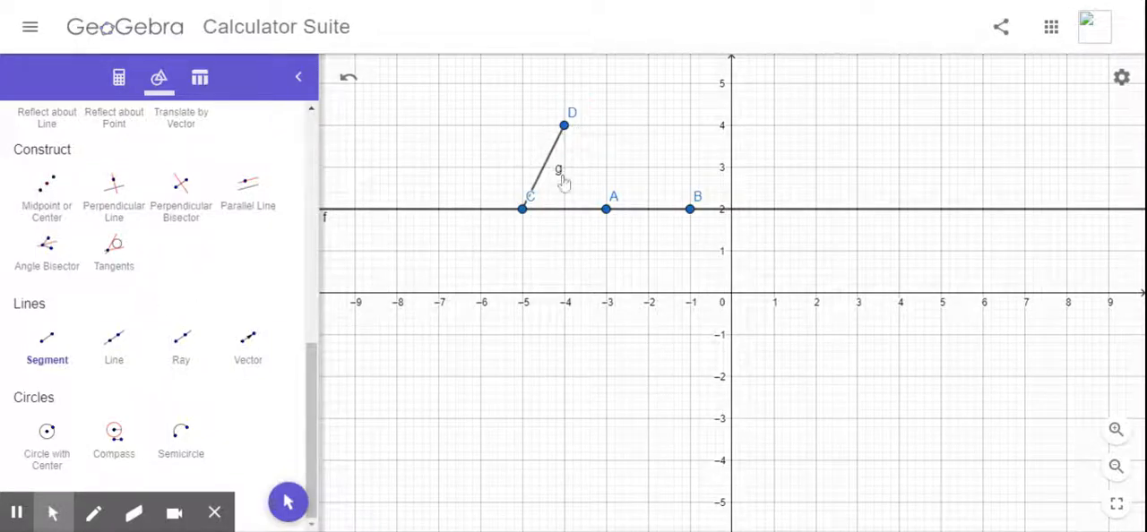
Step: Construct the perpendicular bisector of segment CD
{"action": "scroll", "coordinate": [162, 292], "scroll_direction": "up", "scroll_amount": 1}
{"action": "scroll", "coordinate": [163, 292], "scroll_direction": "up", "scroll_amount": 3}
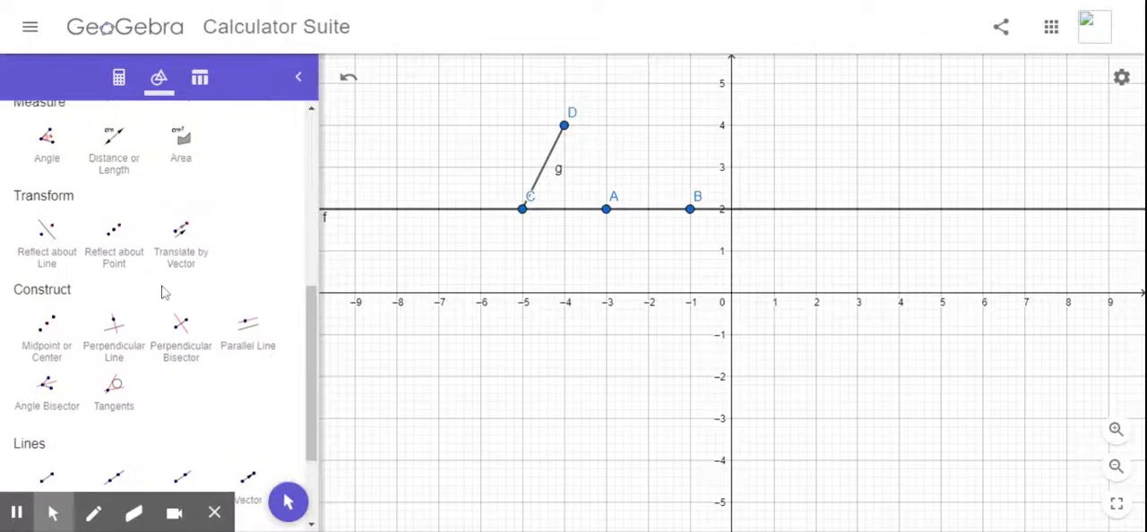
{"action": "scroll", "coordinate": [162, 292], "scroll_direction": "down", "scroll_amount": 1}
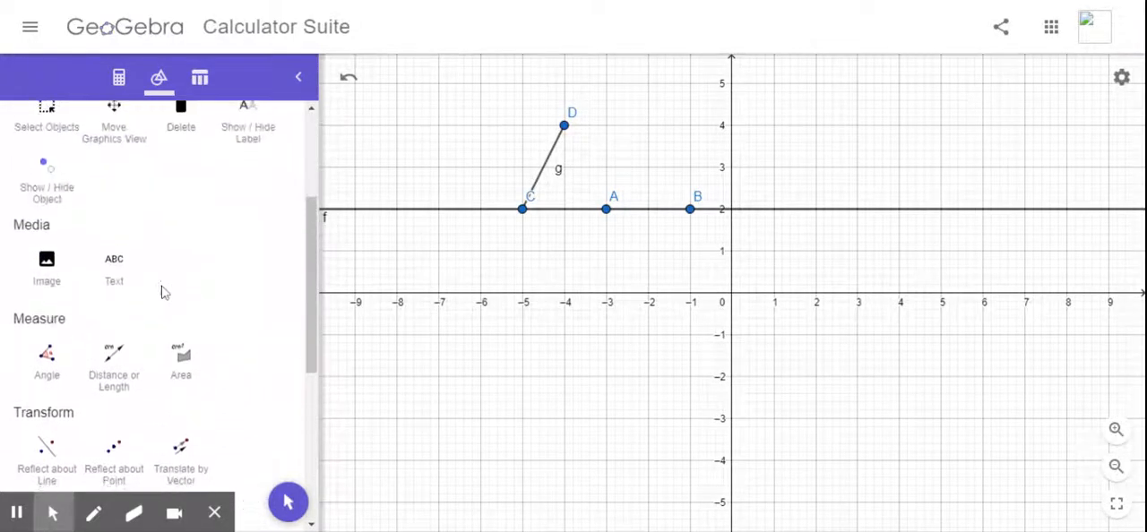
{"action": "scroll", "coordinate": [162, 292], "scroll_direction": "up", "scroll_amount": 1}
{"action": "scroll", "coordinate": [162, 292], "scroll_direction": "down", "scroll_amount": 3}
{"action": "scroll", "coordinate": [162, 293], "scroll_direction": "down", "scroll_amount": 1}
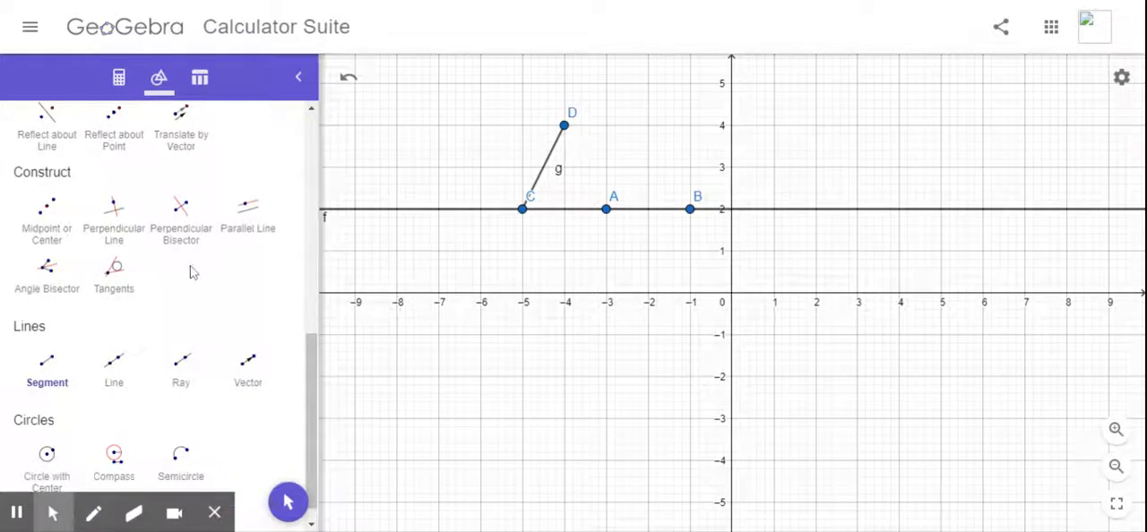
{"action": "left_click", "coordinate": [179, 214]}
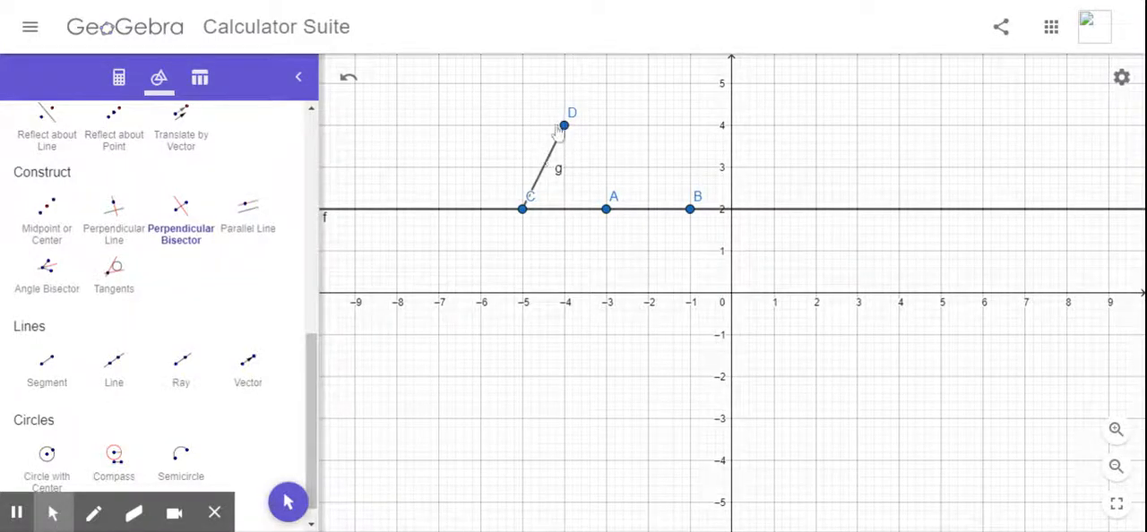
{"action": "left_click", "coordinate": [543, 173]}
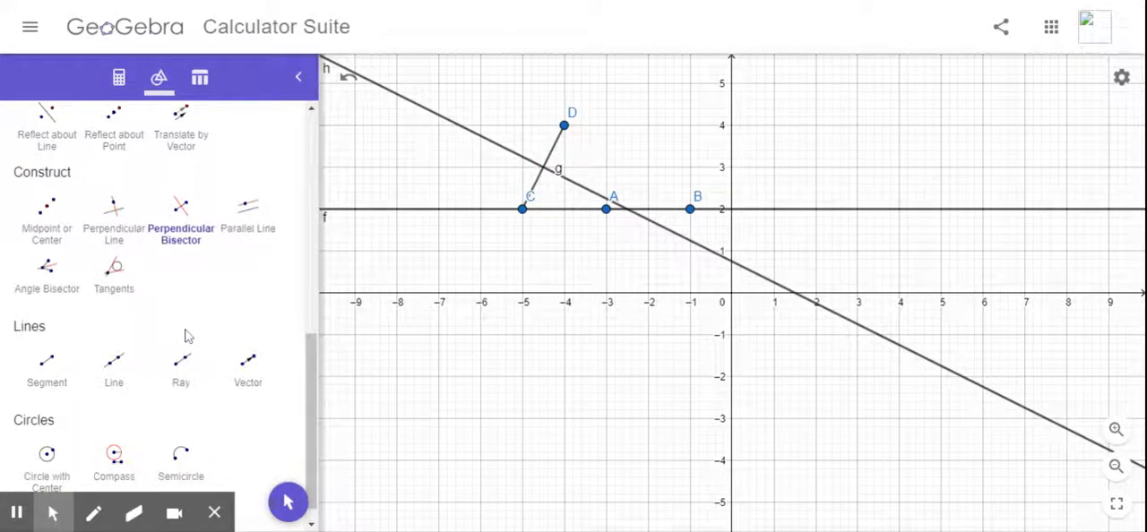
Step: Show the list of object definitions and enable the trace for the perpendicular bisector
{"action": "left_click", "coordinate": [121, 85]}
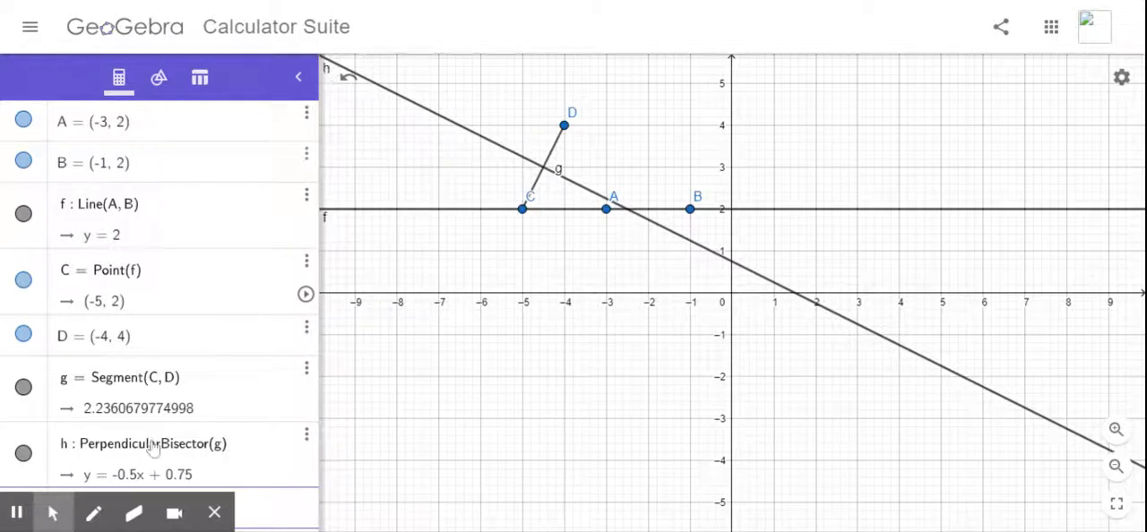
{"action": "left_click", "coordinate": [481, 142]}
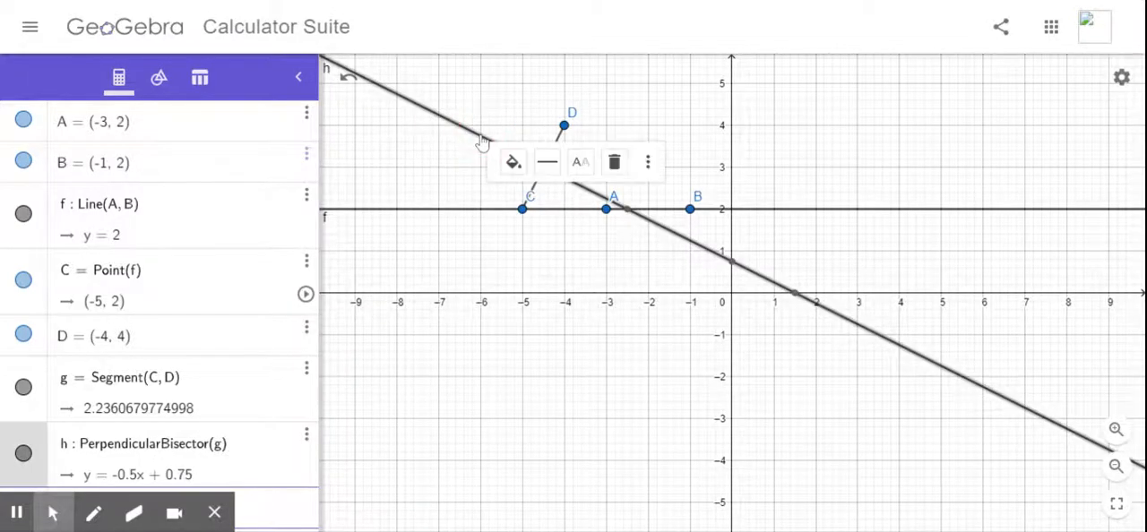
{"action": "left_click", "coordinate": [648, 164]}
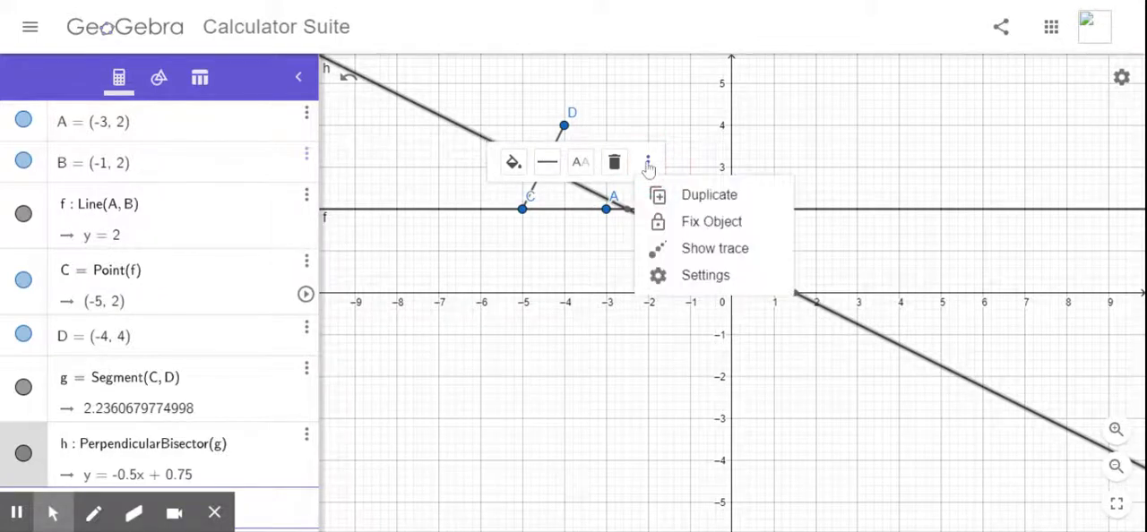
{"action": "left_click", "coordinate": [692, 252]}
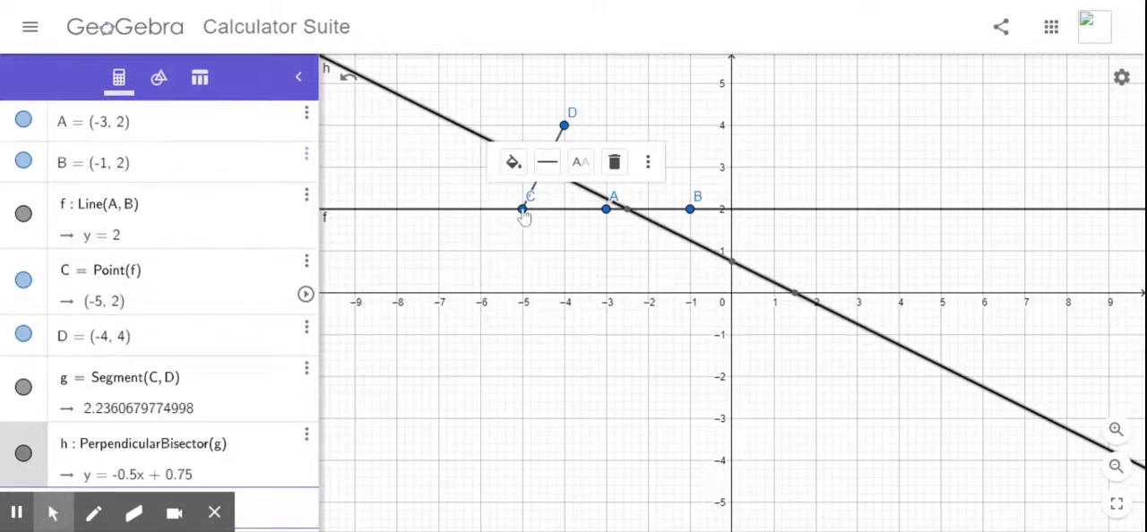
Step: Slide point C back and forth along the line to trace the bisector, ending at about (-7.26, 2), and clear all traces
{"action": "left_click", "coordinate": [523, 212]}
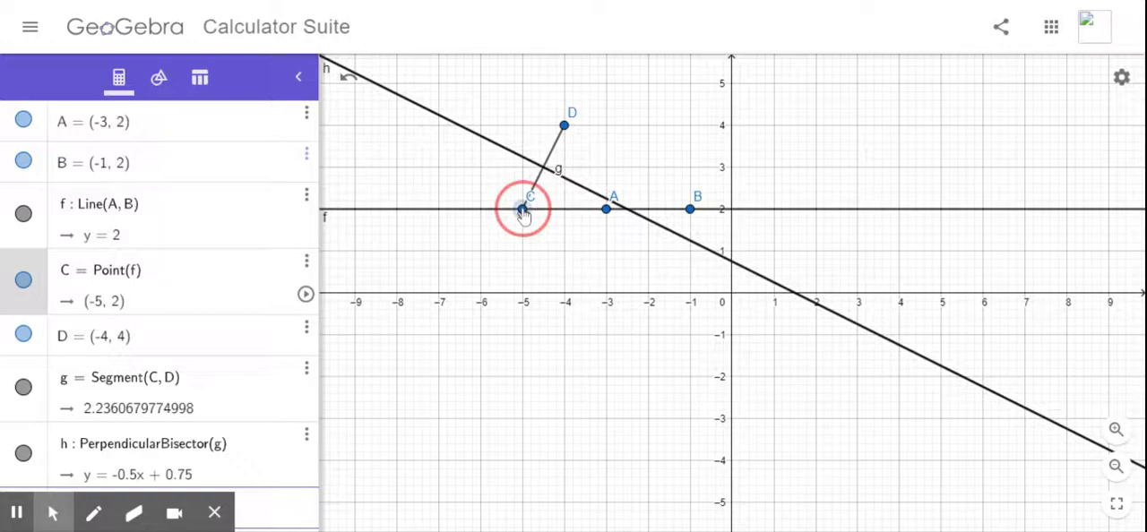
{"action": "mouse_move", "coordinate": [523, 213]}
{"action": "left_mouse_down"}
{"action": "mouse_move", "coordinate": [763, 225]}
{"action": "mouse_move", "coordinate": [423, 208]}
{"action": "mouse_move", "coordinate": [762, 217]}
{"action": "mouse_move", "coordinate": [562, 223]}
{"action": "mouse_move", "coordinate": [463, 212]}
{"action": "mouse_move", "coordinate": [761, 199]}
{"action": "mouse_move", "coordinate": [456, 199]}
{"action": "mouse_move", "coordinate": [710, 186]}
{"action": "mouse_move", "coordinate": [430, 206]}
{"action": "left_mouse_up"}
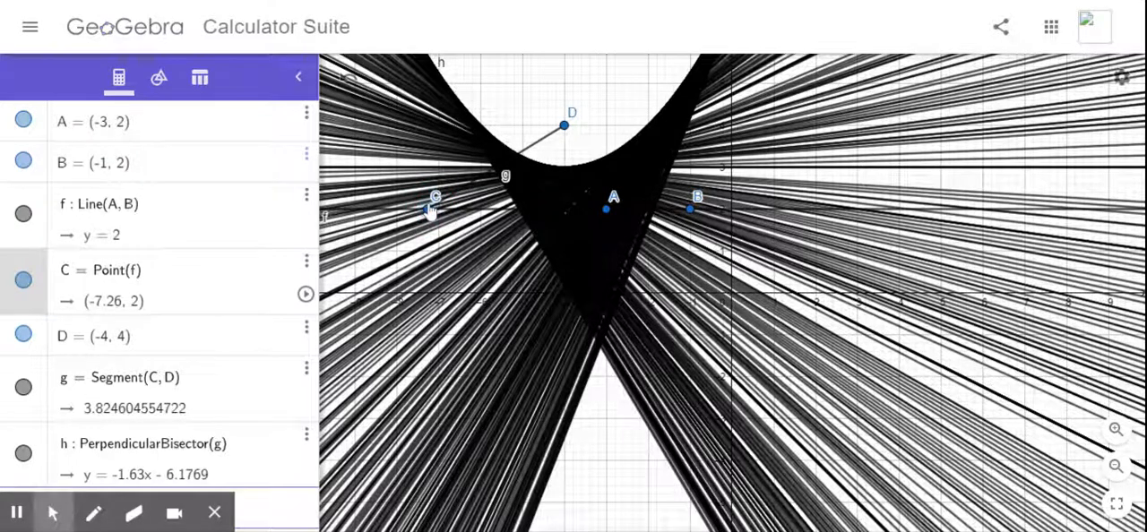
{"action": "left_click", "coordinate": [1122, 79]}
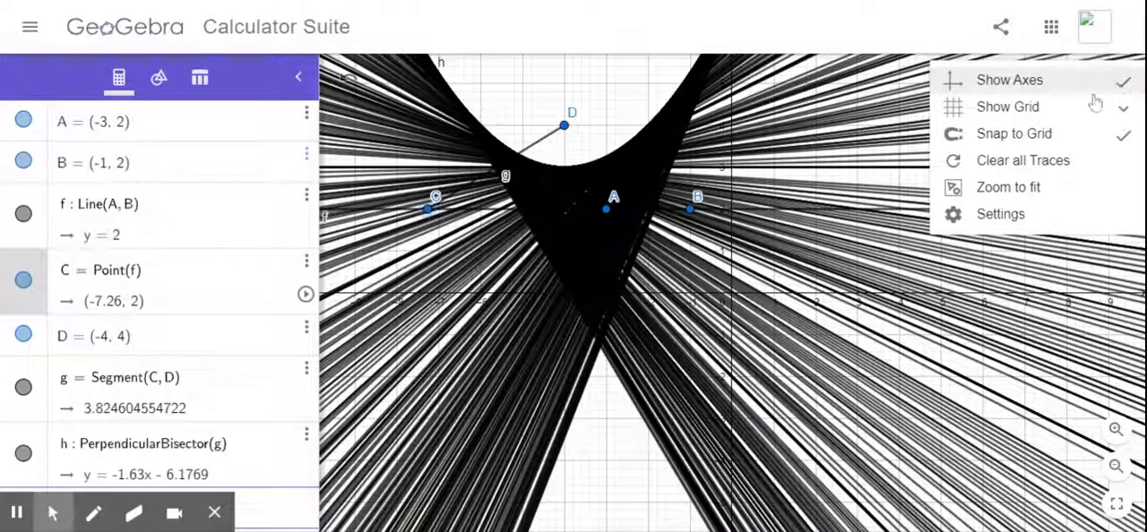
{"action": "left_click", "coordinate": [1033, 162]}
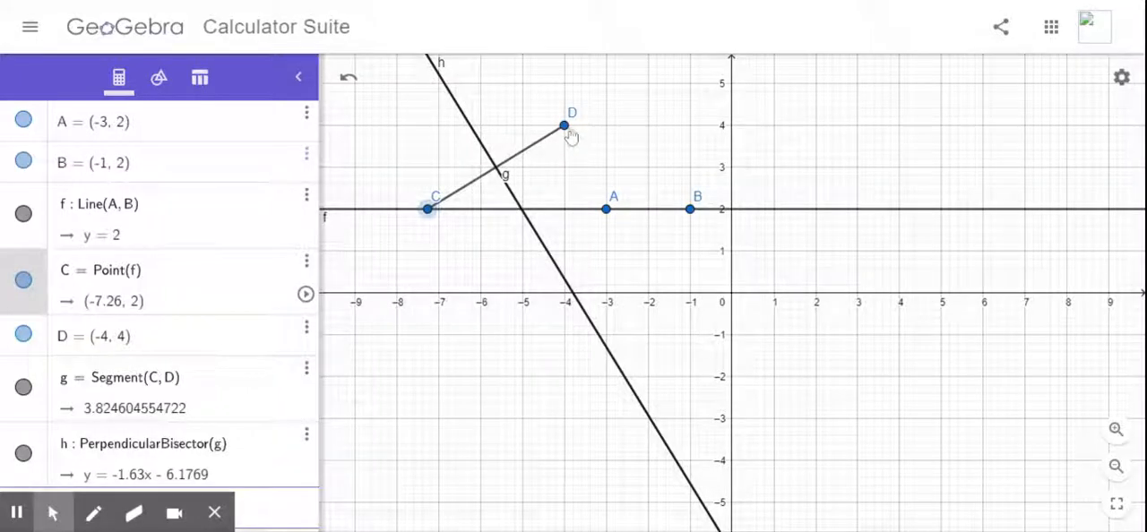
Step: Move point D to about (-2.6, 3.53) and clear all traces
{"action": "mouse_move", "coordinate": [564, 125]}
{"action": "left_mouse_down"}
{"action": "mouse_move", "coordinate": [576, 117]}
{"action": "mouse_move", "coordinate": [623, 145]}
{"action": "left_mouse_up"}
{"action": "left_click", "coordinate": [1120, 78]}
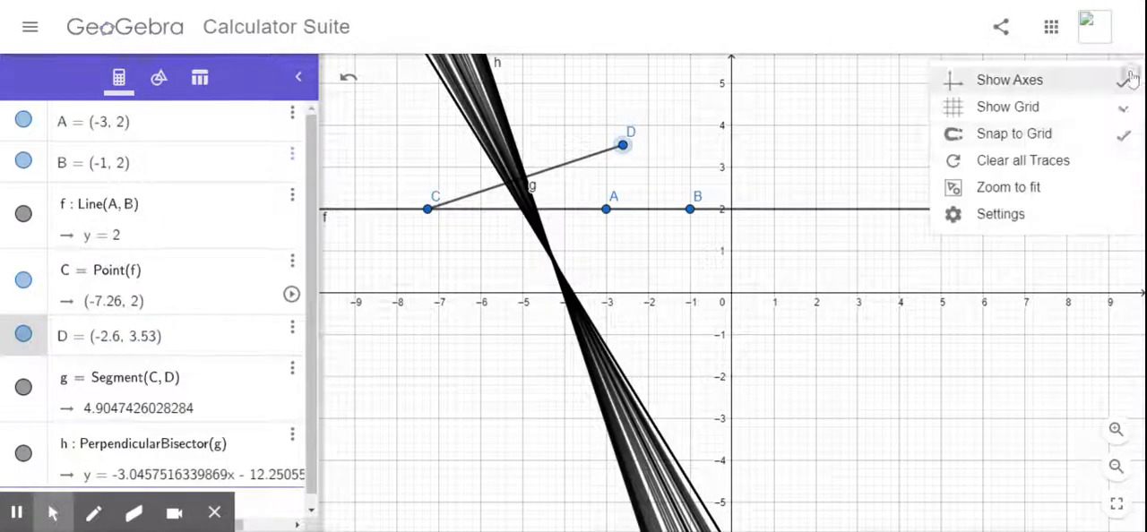
{"action": "left_click", "coordinate": [1022, 161]}
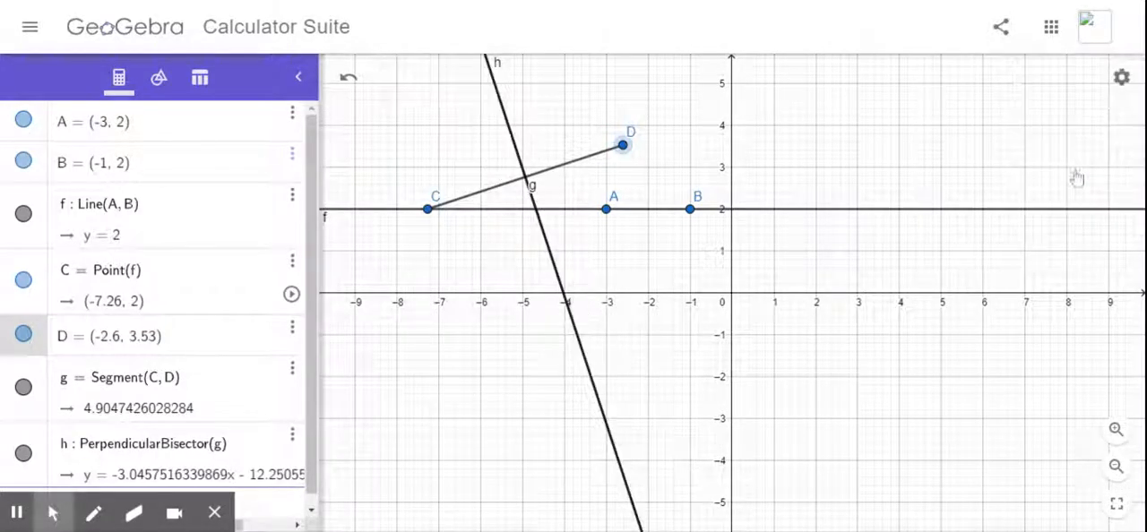
Step: Slide point C back and forth along the line to trace the bisector for the relocated point D, ending at about (-6.6, 2)
{"action": "left_click", "coordinate": [428, 210]}
{"action": "mouse_move", "coordinate": [428, 210]}
{"action": "left_mouse_down"}
{"action": "mouse_move", "coordinate": [774, 210]}
{"action": "mouse_move", "coordinate": [358, 210]}
{"action": "mouse_move", "coordinate": [812, 209]}
{"action": "mouse_move", "coordinate": [521, 209]}
{"action": "left_mouse_up"}
{"action": "left_click_drag", "start_coordinate": [384, 235], "coordinate": [455, 238]}
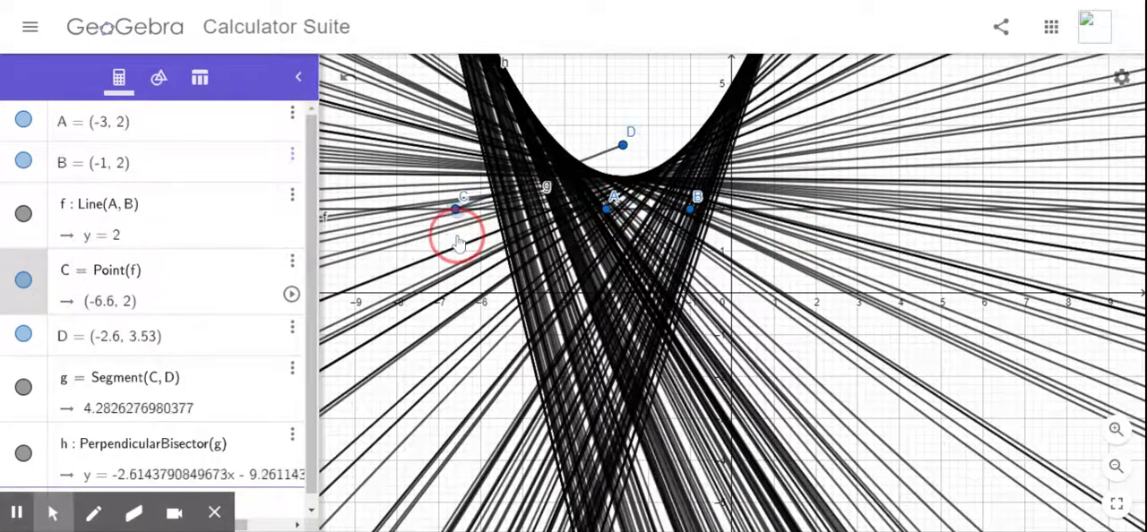